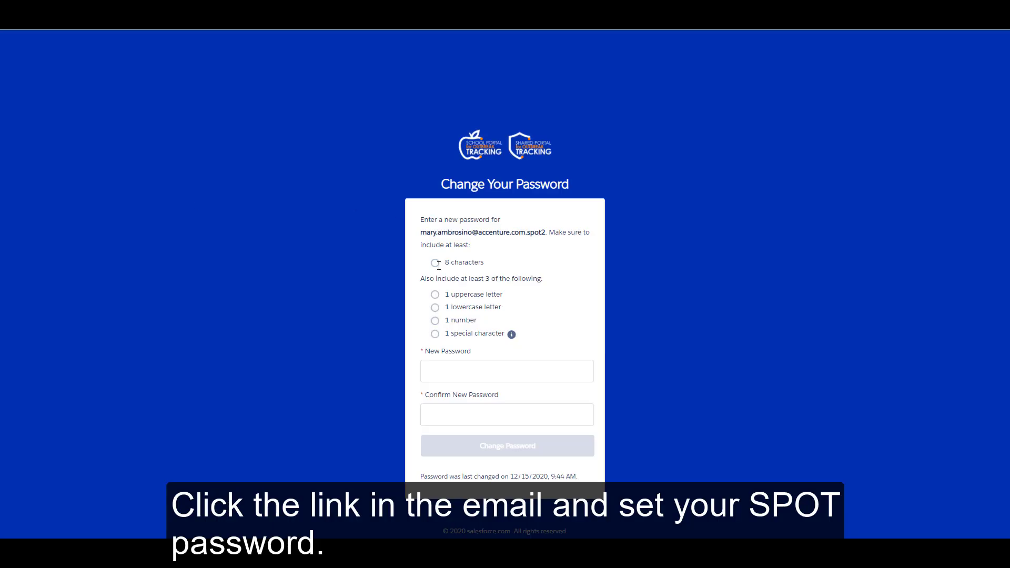
- Enter the new account password, confirm it in the second field, and submit it
left_click(463, 373)
key("Tab")
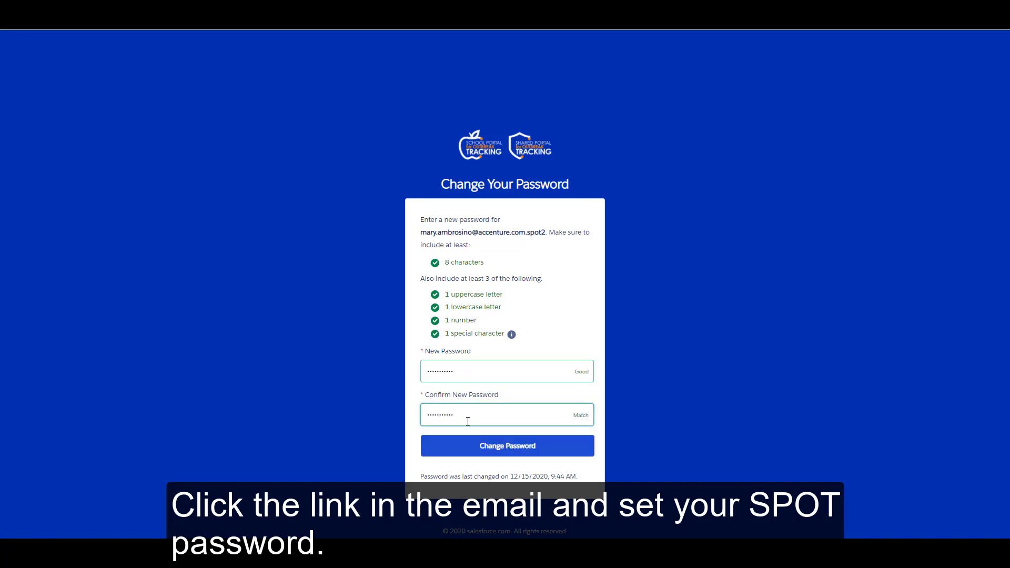
left_click(469, 450)
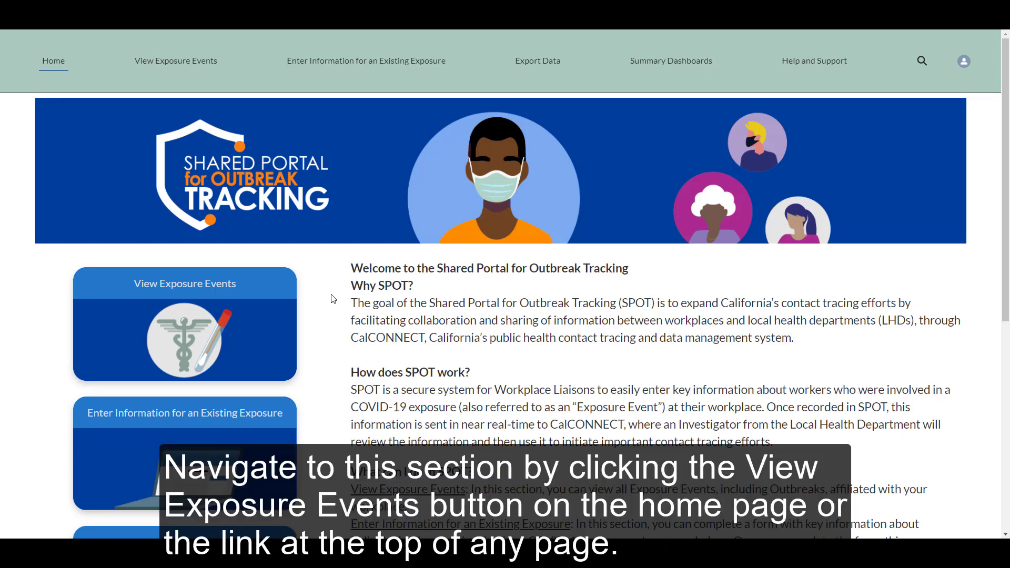
- Open the View Exposure Events list from the home page
left_click(210, 288)
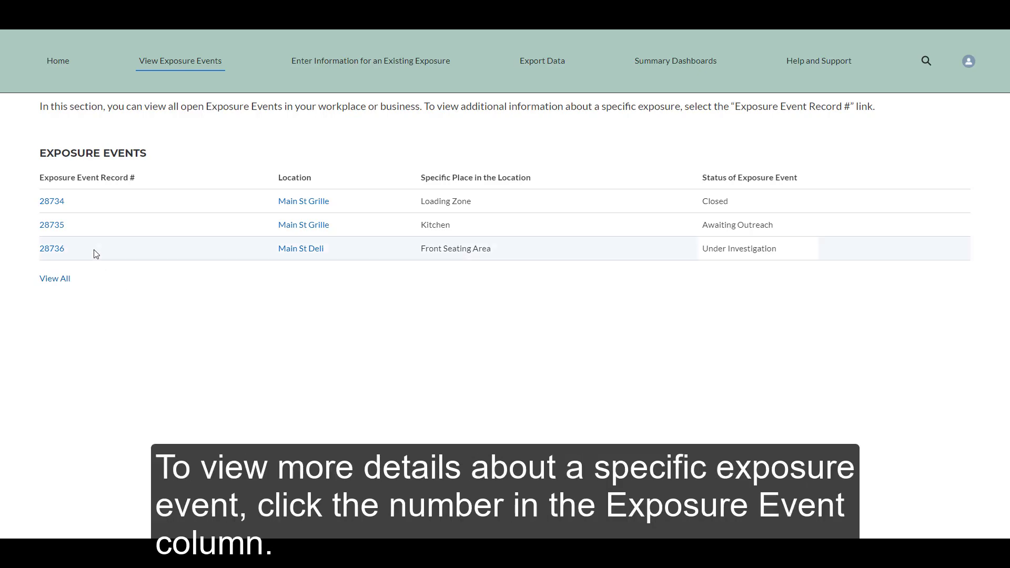
- View exposure event 28734's details, then go to Enter Information for an Existing Exposure
left_click(51, 202)
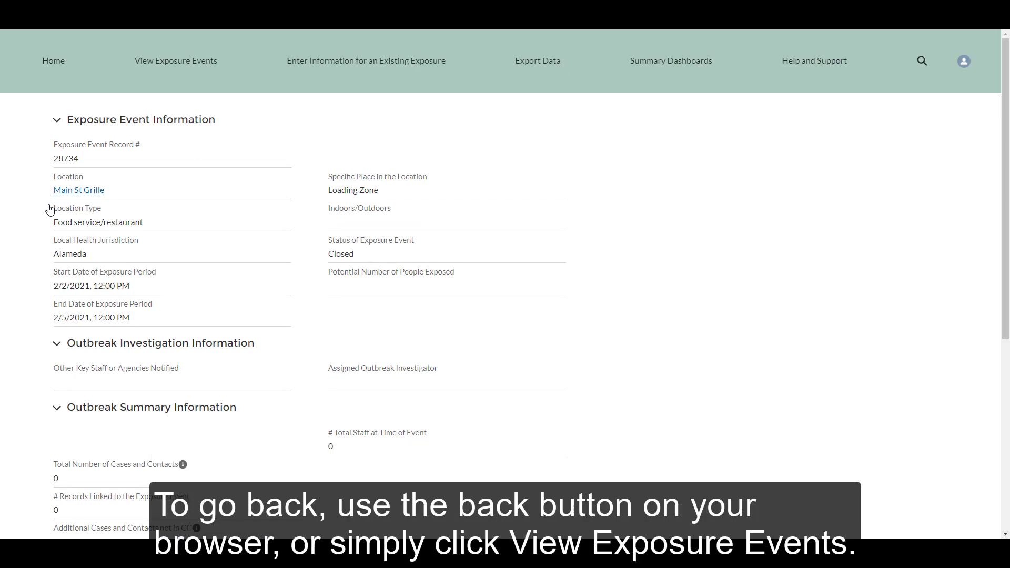
left_click(318, 70)
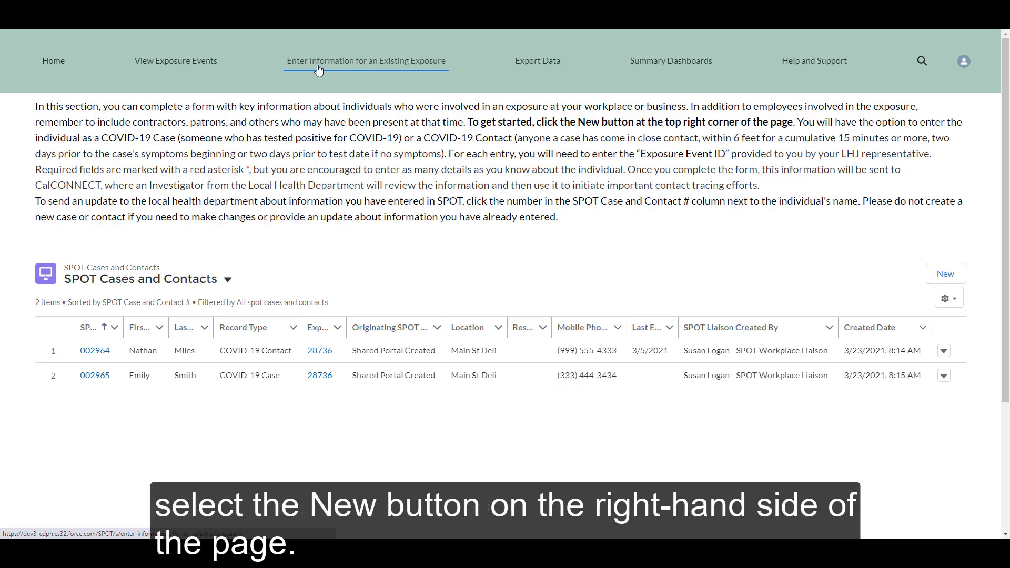
- Start a new SPOT case and contact record from the Cases and Contacts table
left_click(932, 278)
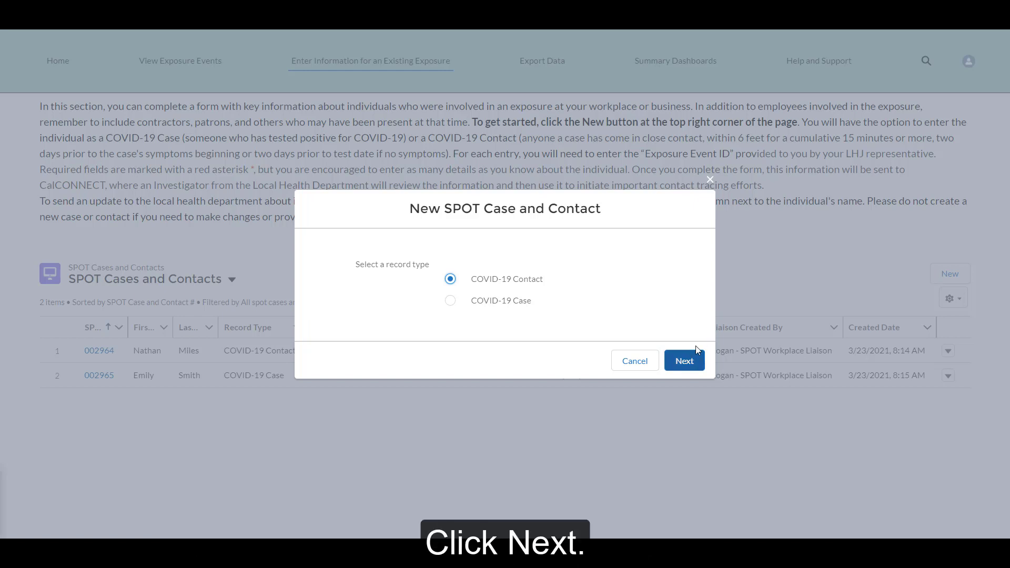
- Continue as a COVID-19 Contact and link it to exposure event 28735 via a 'Main' search
left_click(684, 360)
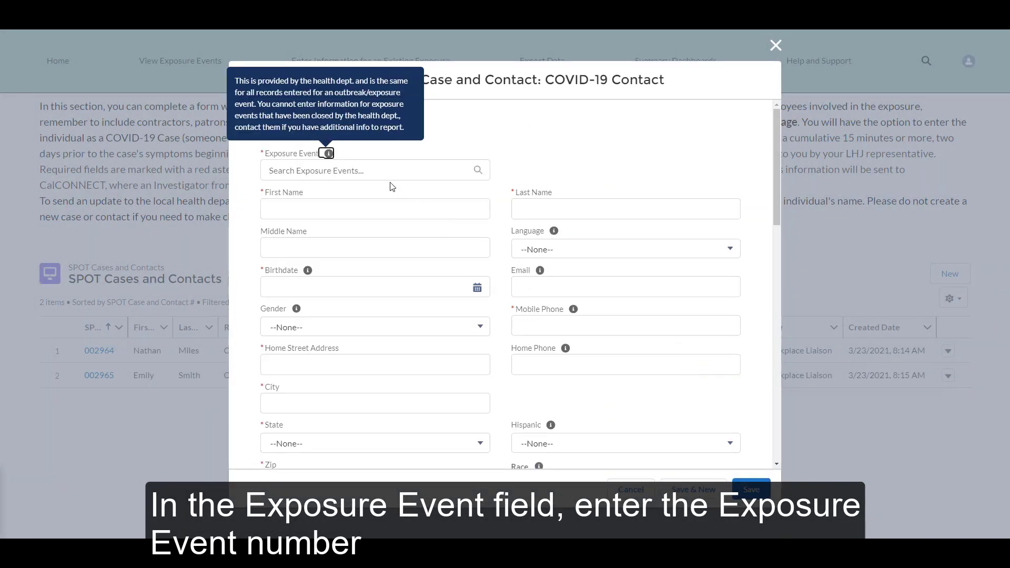
left_click(384, 175)
type("Main")
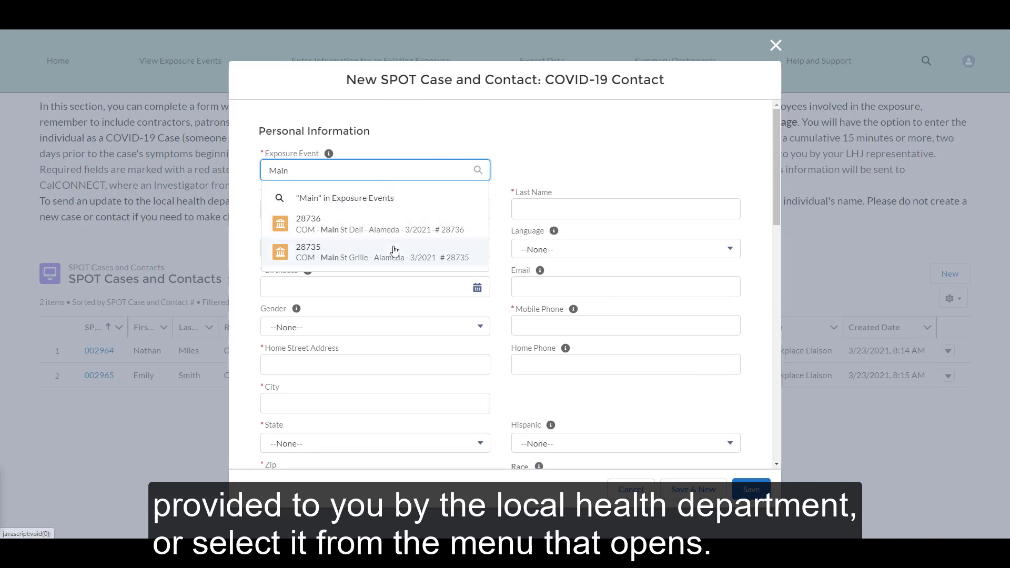
left_click(395, 252)
- Enter the contact's first and last name, birthdate and mobile phone number
left_click(382, 220)
key("Tab")
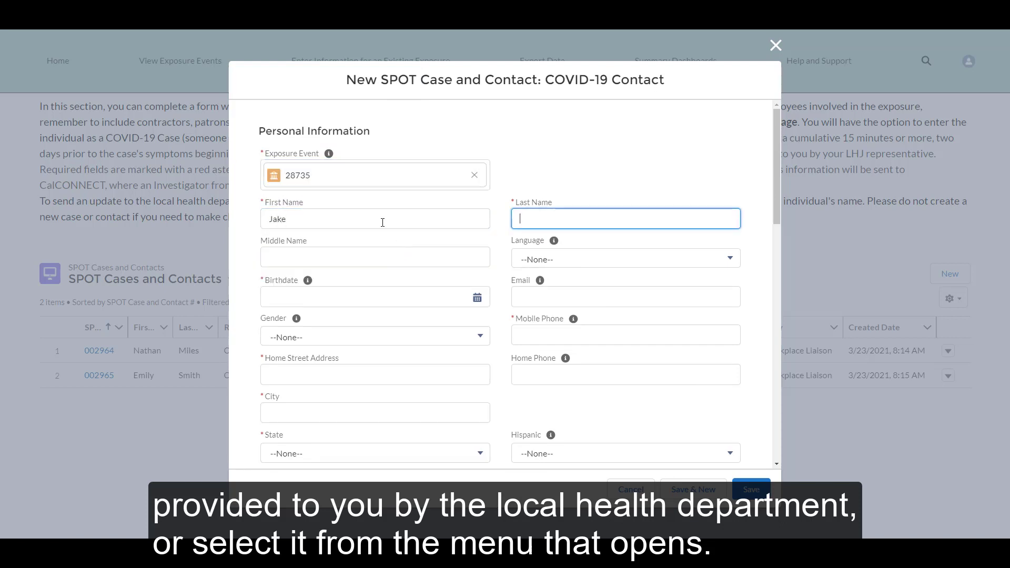
left_click(390, 293)
type("01/01/1985")
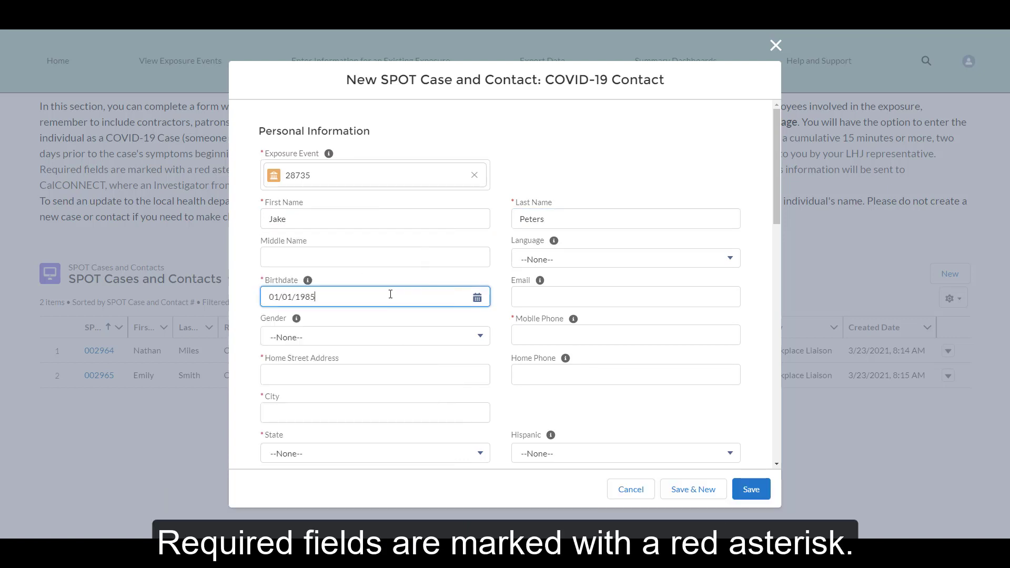
left_click(524, 332)
type("2224")
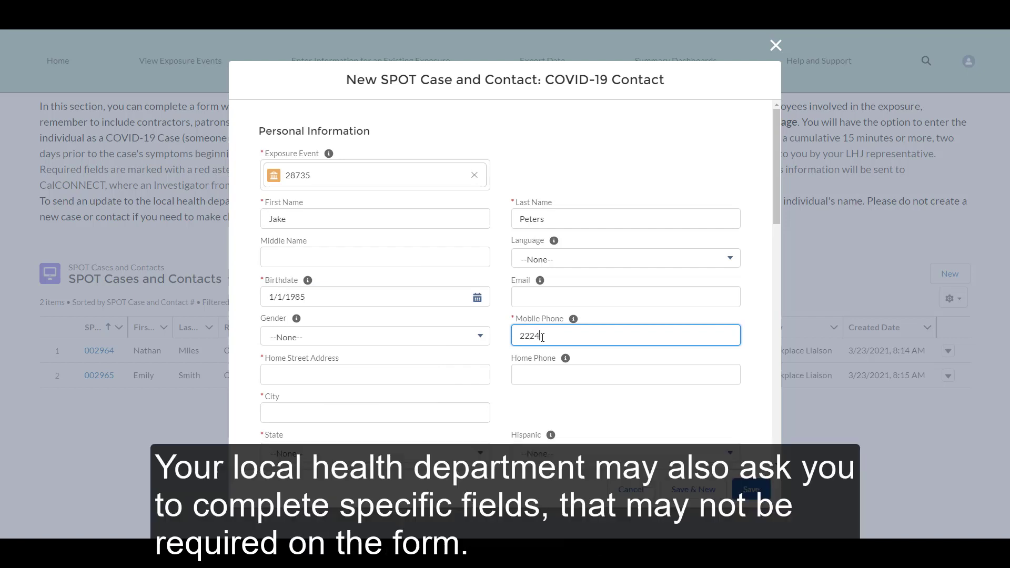
type("445555")
- Fill in the contact's home street address, city, state California and zip code
left_click(471, 373)
type("4000")
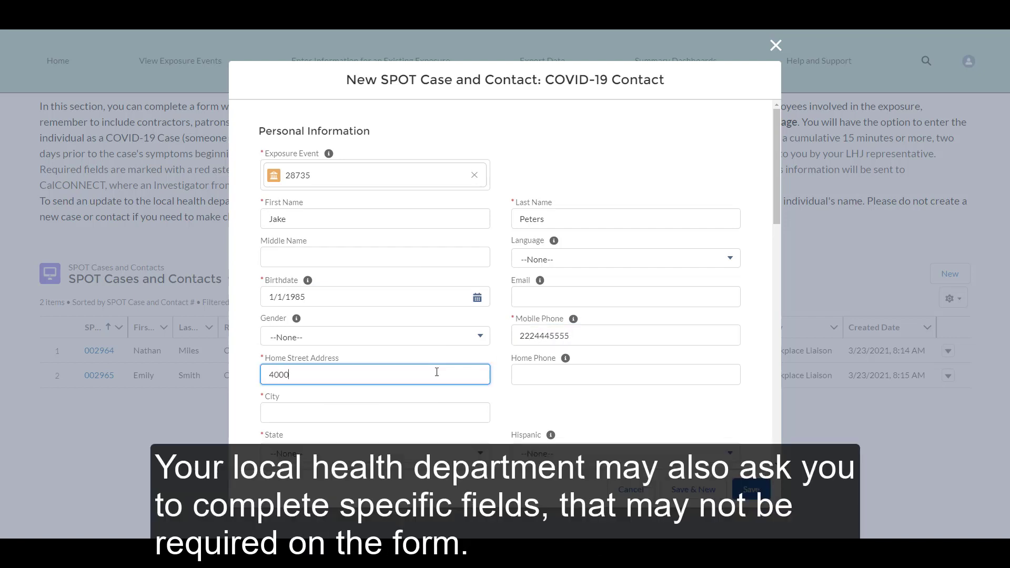
type(" Main St")
left_click(436, 416)
type("Alameda")
left_click(466, 453)
left_click(442, 385)
scroll(444, 392, "down", 3)
left_click(446, 337)
type("95000")
scroll(446, 334, "down", 3)
scroll(446, 335, "down", 1)
- Set occupation Manager, last worksite date 3/22/2021, Ever Symptomatic No, last exposure 3/19/2021
left_click(446, 335)
type("Manager")
left_click(544, 341)
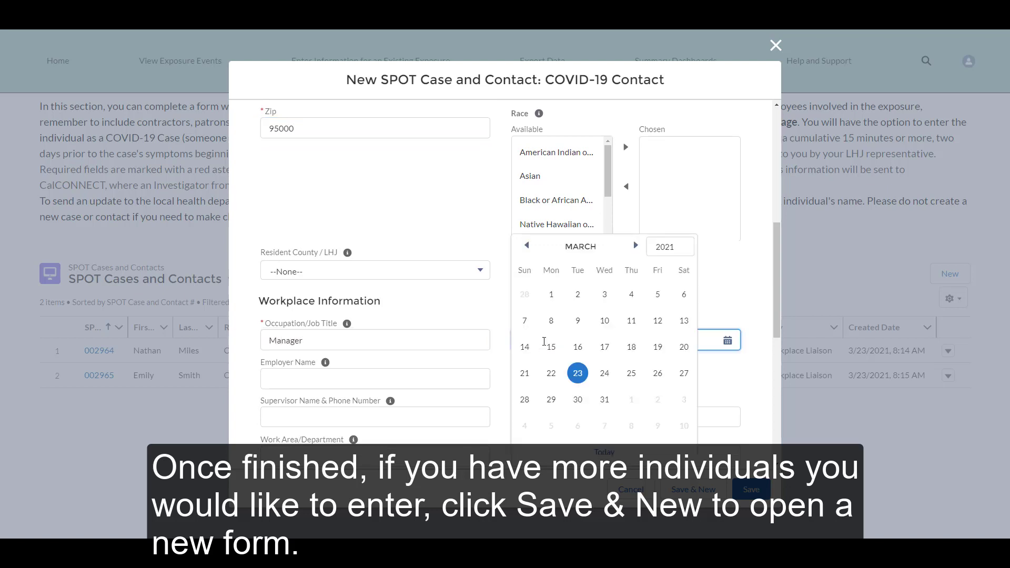
left_click(551, 372)
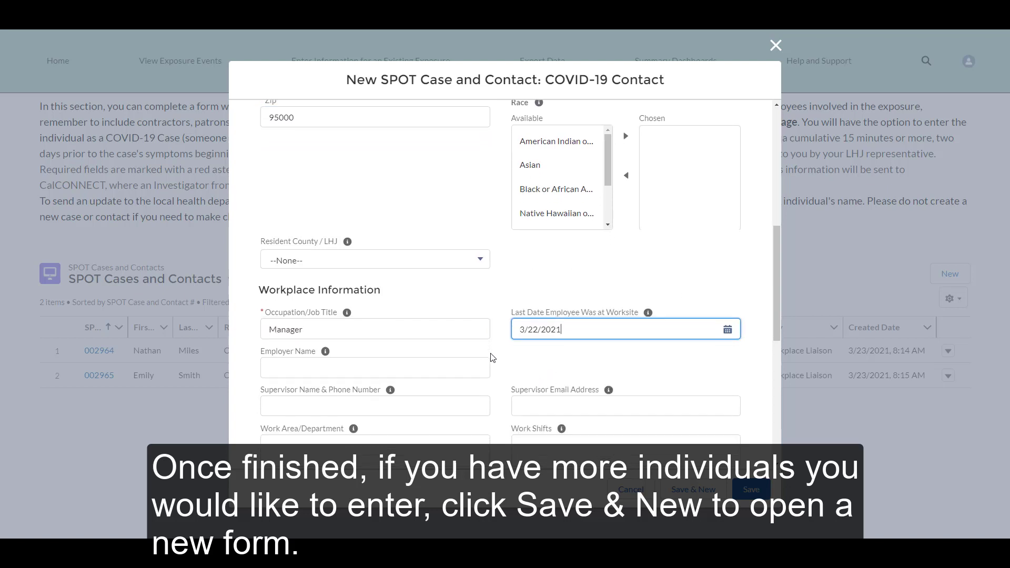
scroll(491, 358, "down", 3)
left_click(480, 355)
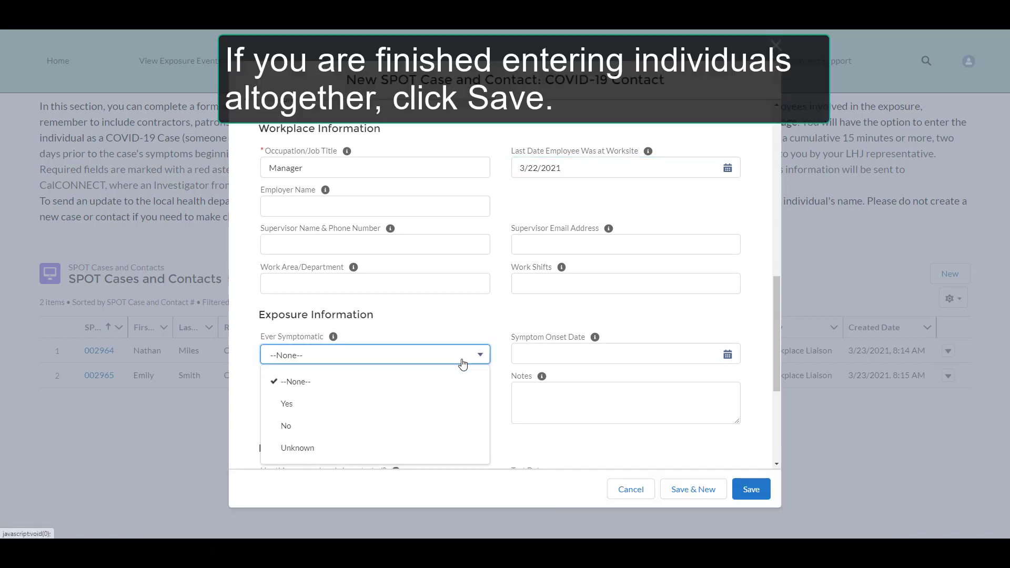
left_click(464, 431)
left_click(447, 392)
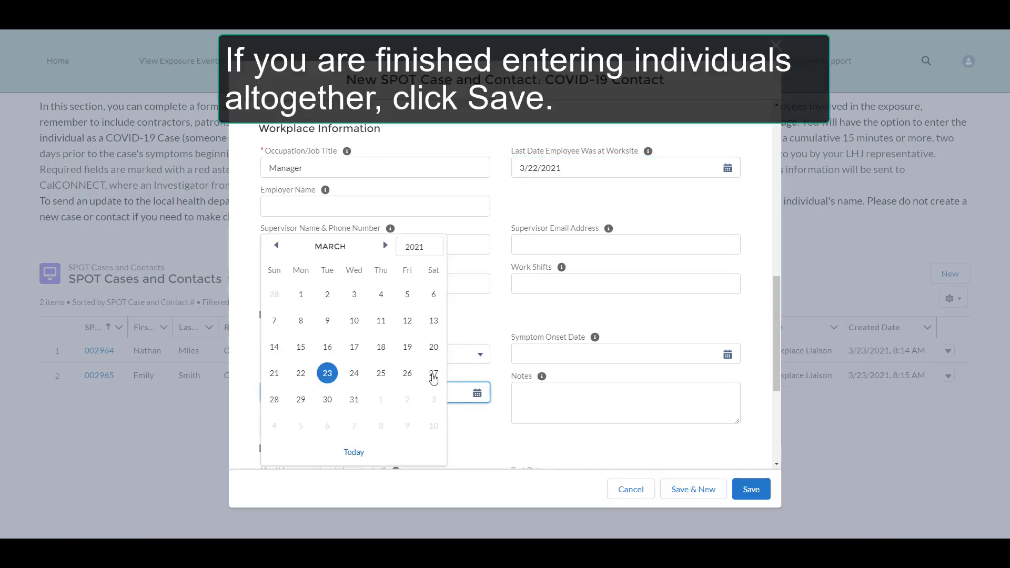
left_click(407, 349)
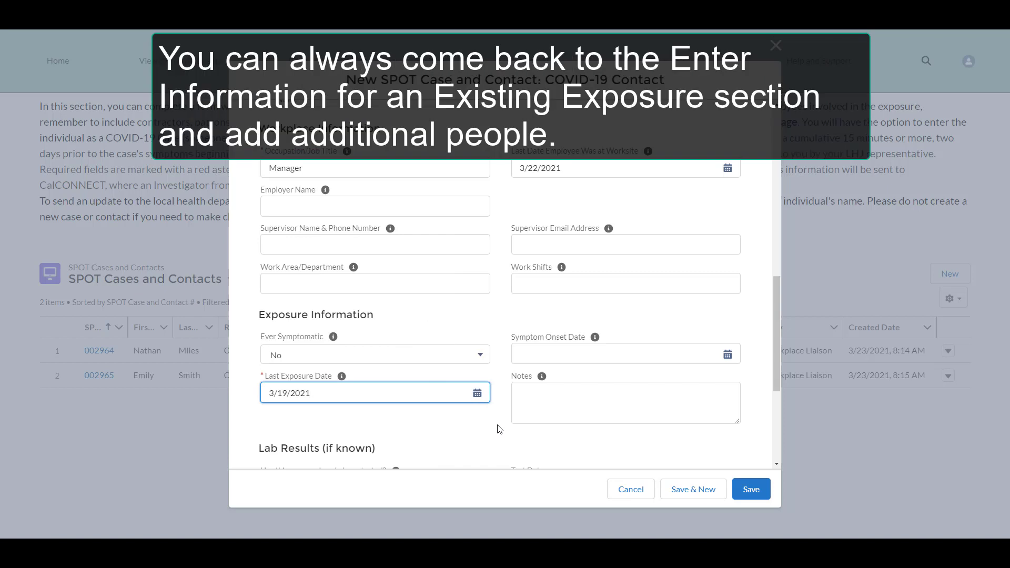
scroll(499, 429, "down", 4)
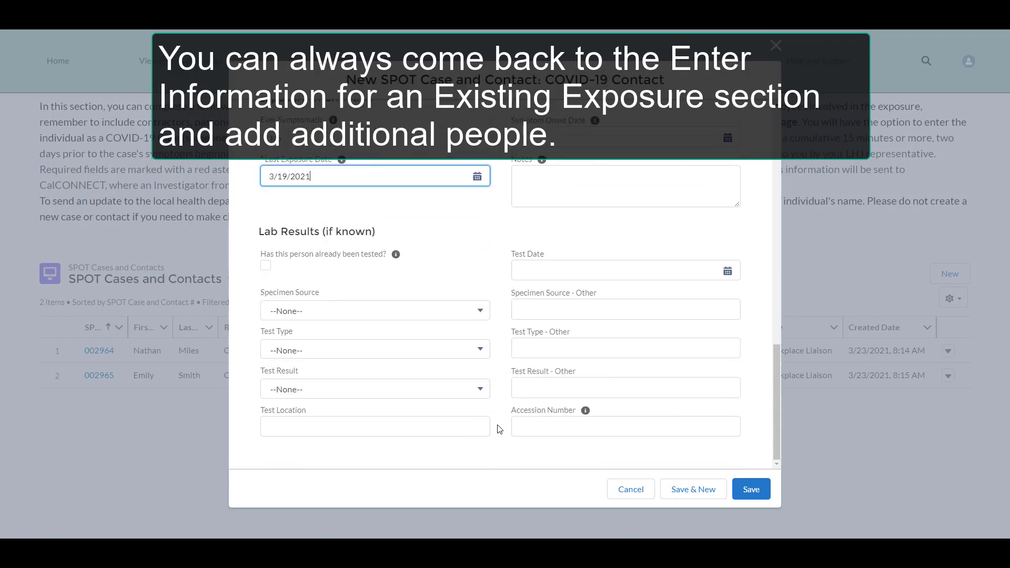
- Save the new contact record and return to the existing-exposure entry page
left_click(740, 487)
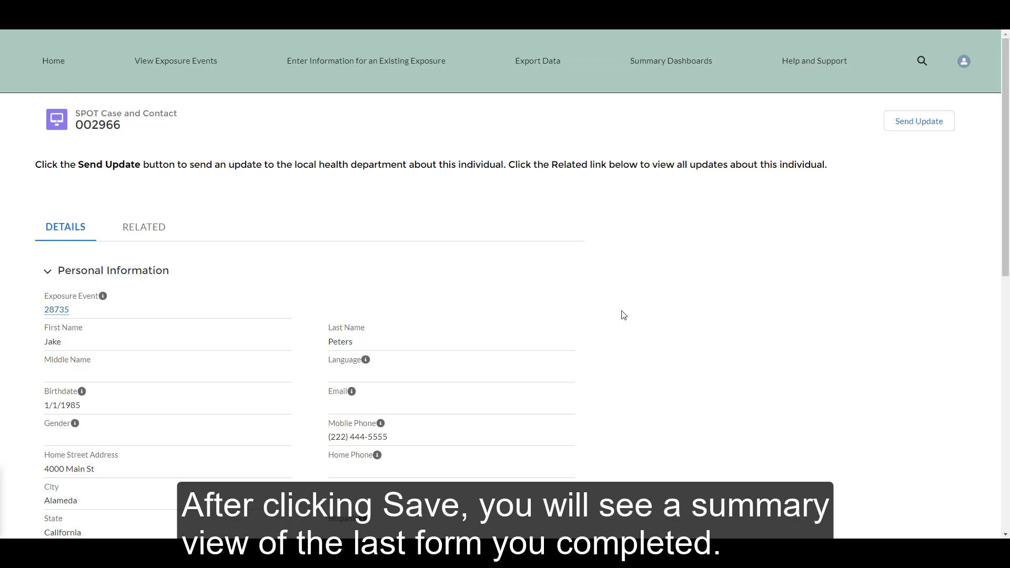
left_click(396, 73)
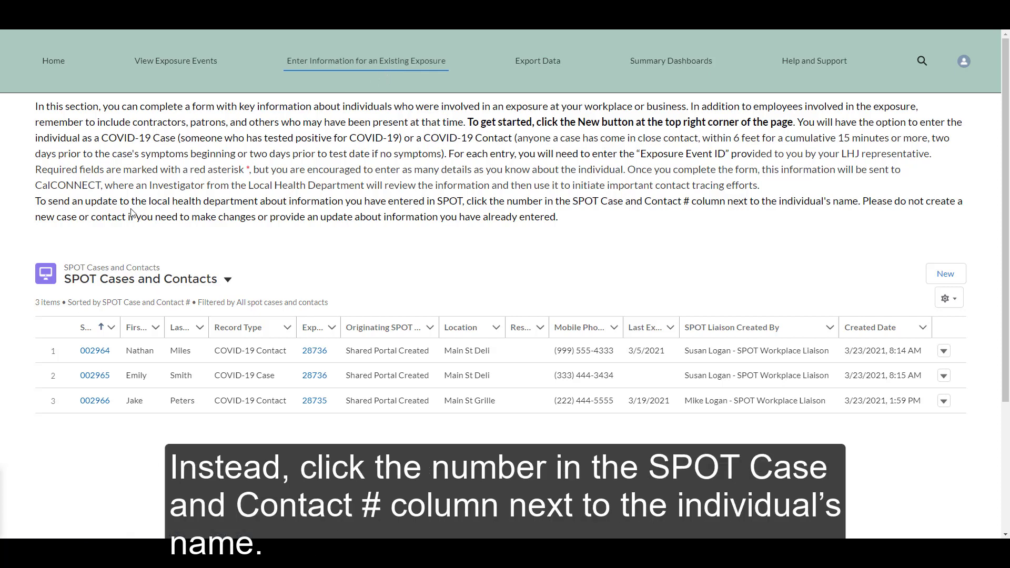
- Send an update on the contact noting the corrected mobile number, review its updates, then open Export Data
left_click(90, 401)
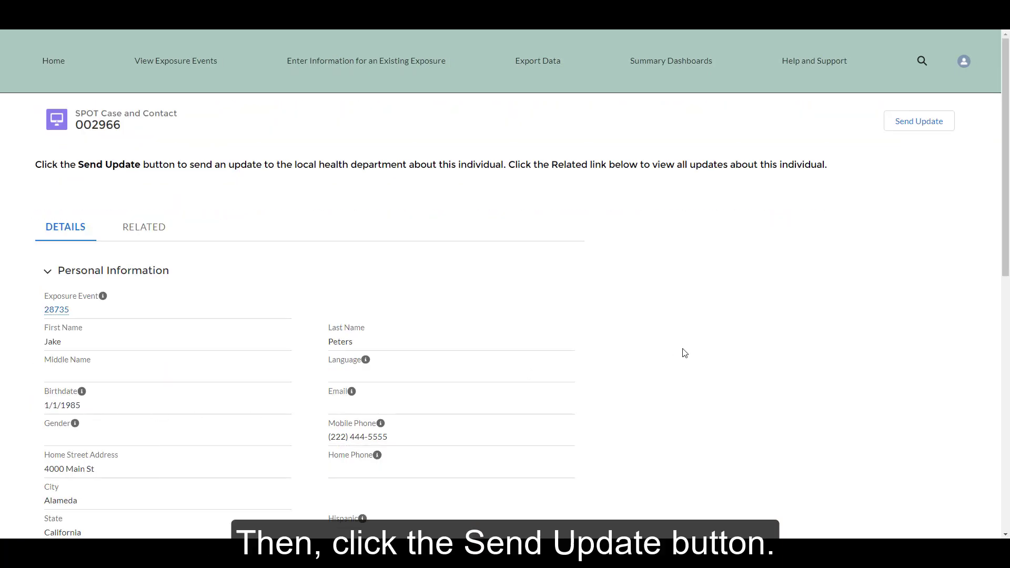
left_click(894, 126)
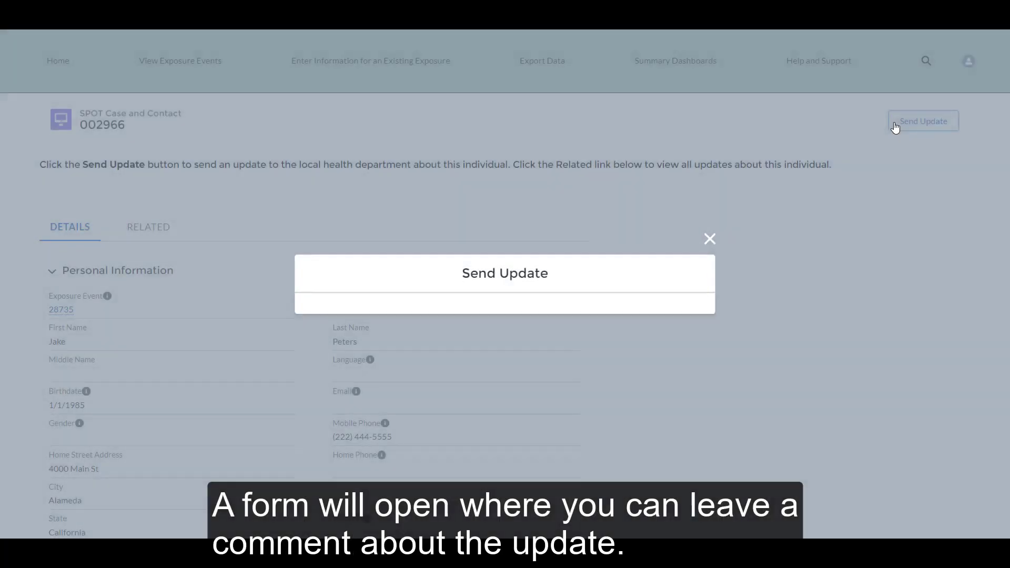
left_click(605, 330)
type("Update")
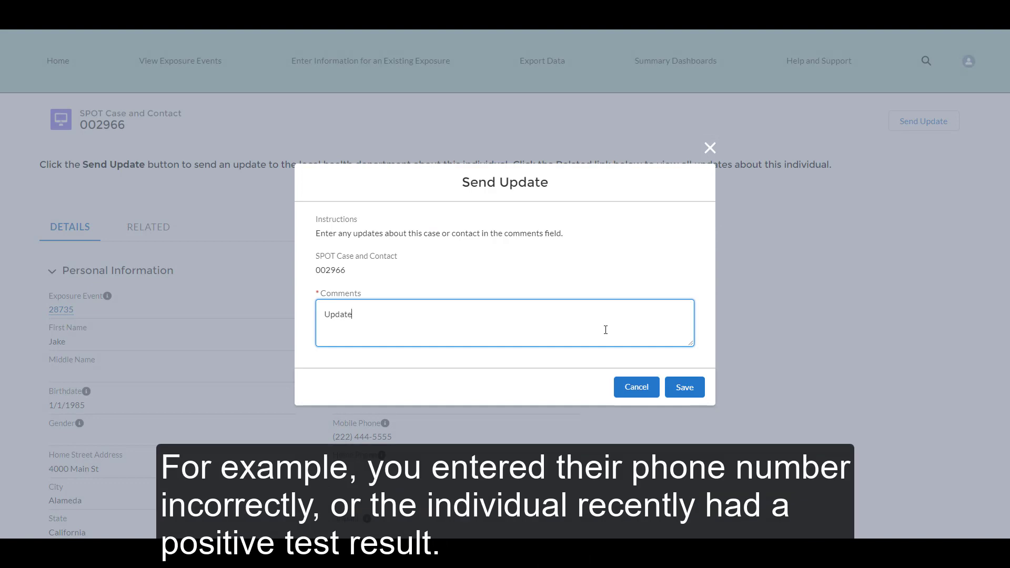
type(" to Mobile Number: 2224446666")
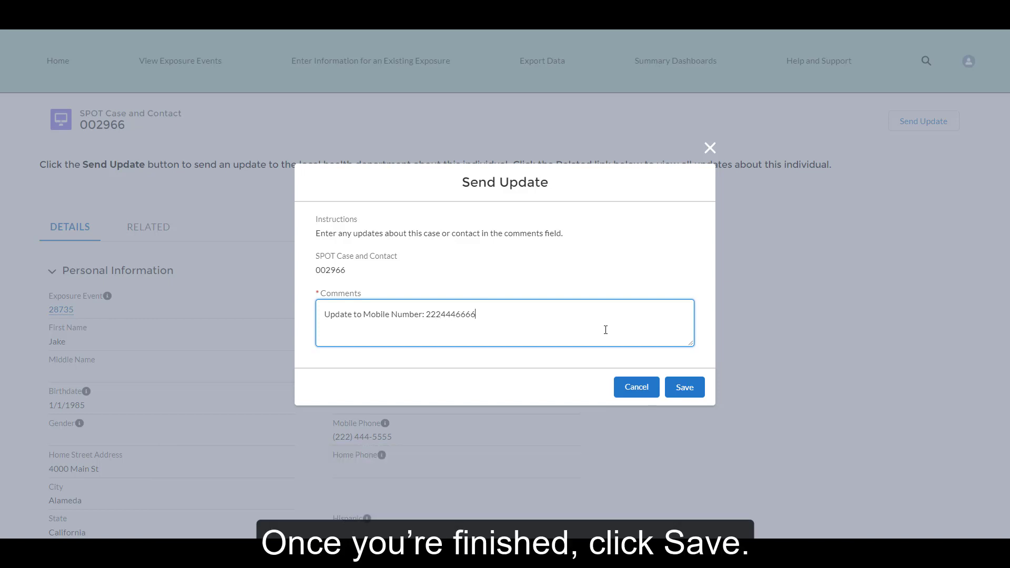
left_click(672, 393)
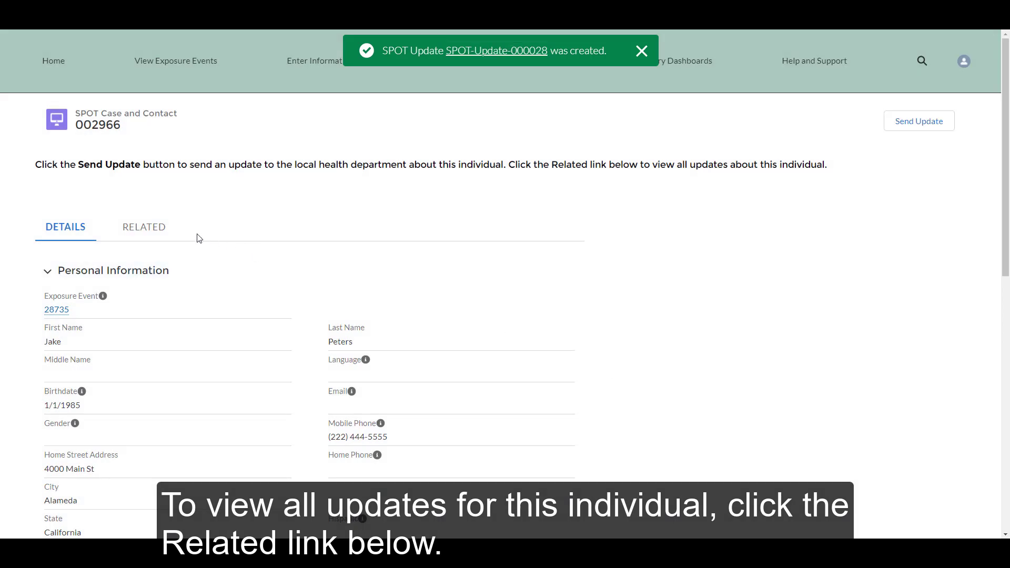
left_click(151, 233)
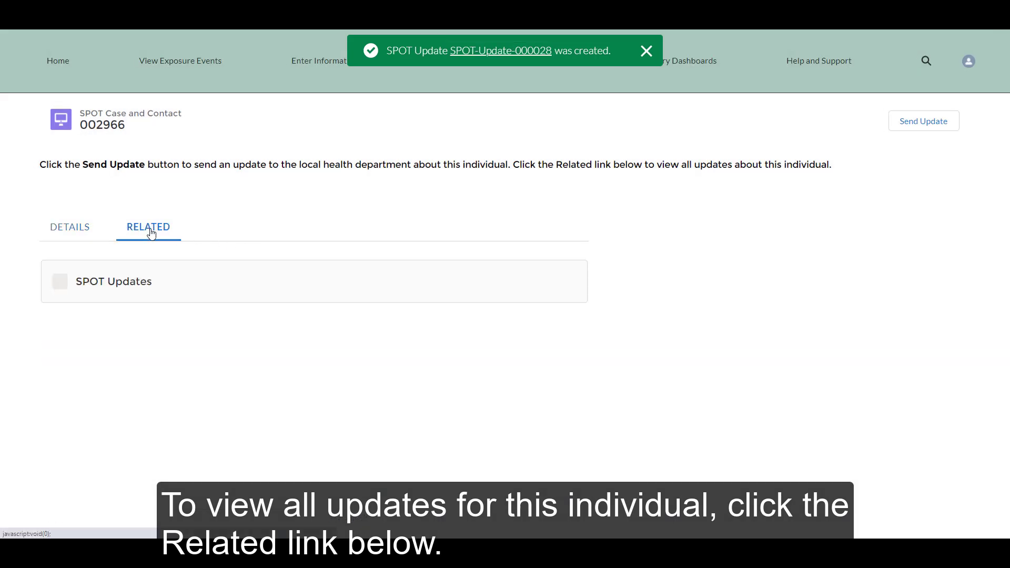
left_click(542, 62)
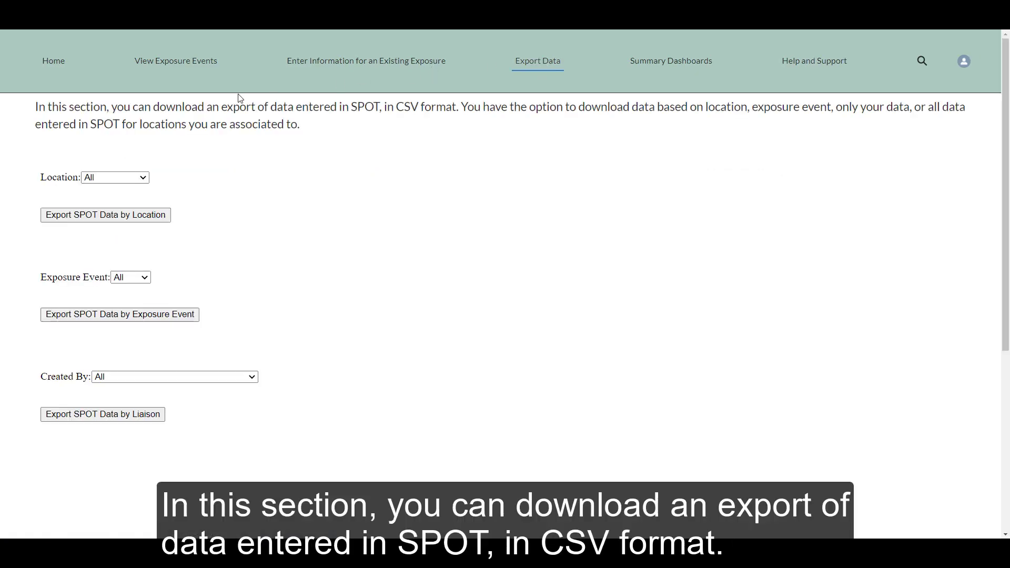
- Export SPOT data by exposure event with All selected, then return from the spreadsheet
left_click(126, 279)
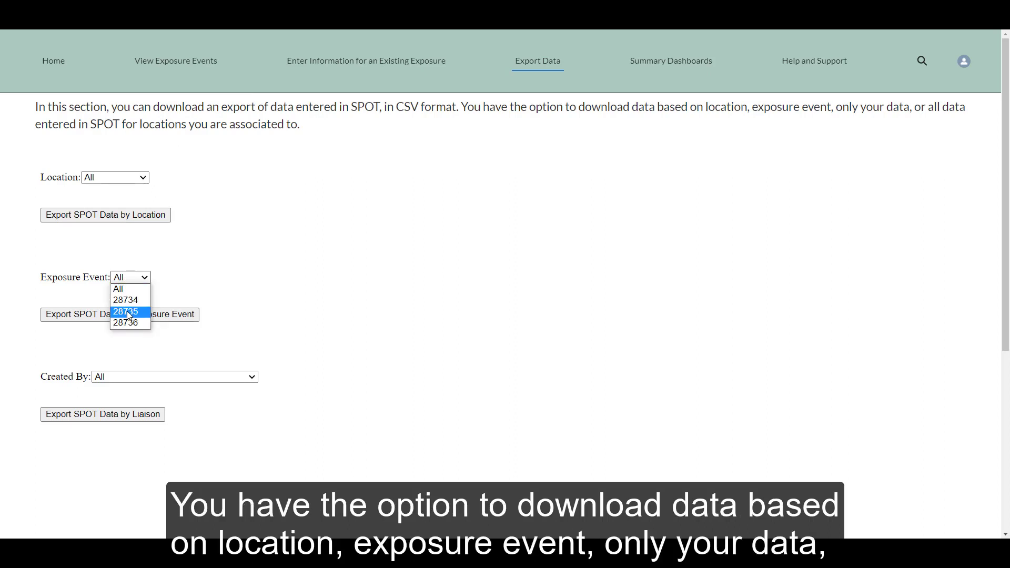
left_click(125, 290)
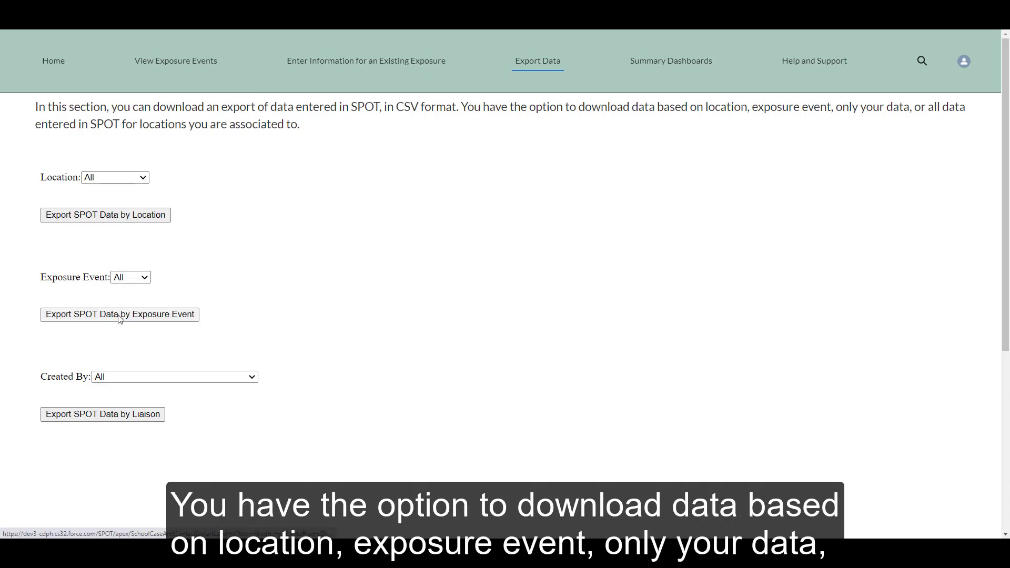
left_click(120, 315)
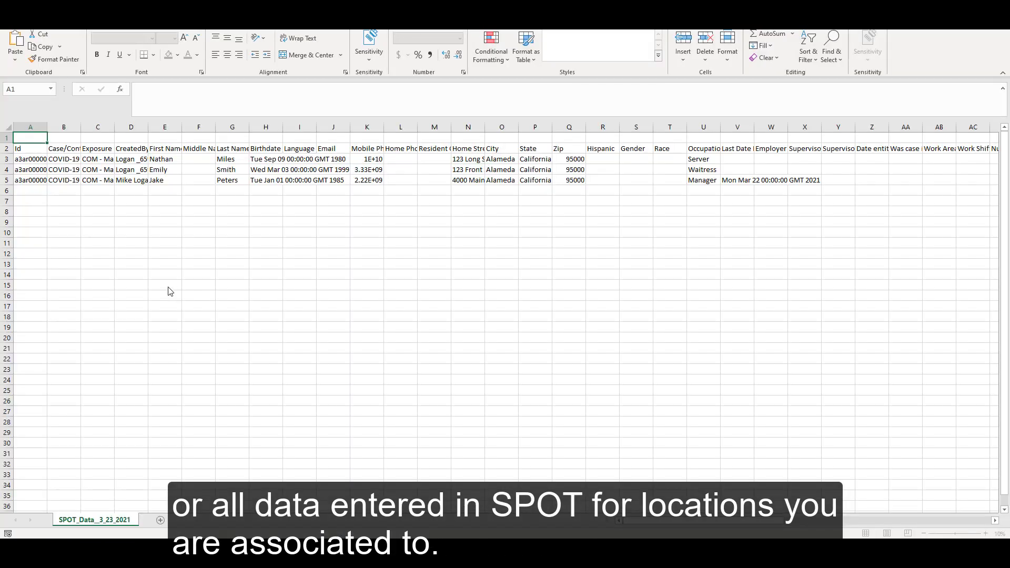
key("alt+Tab")
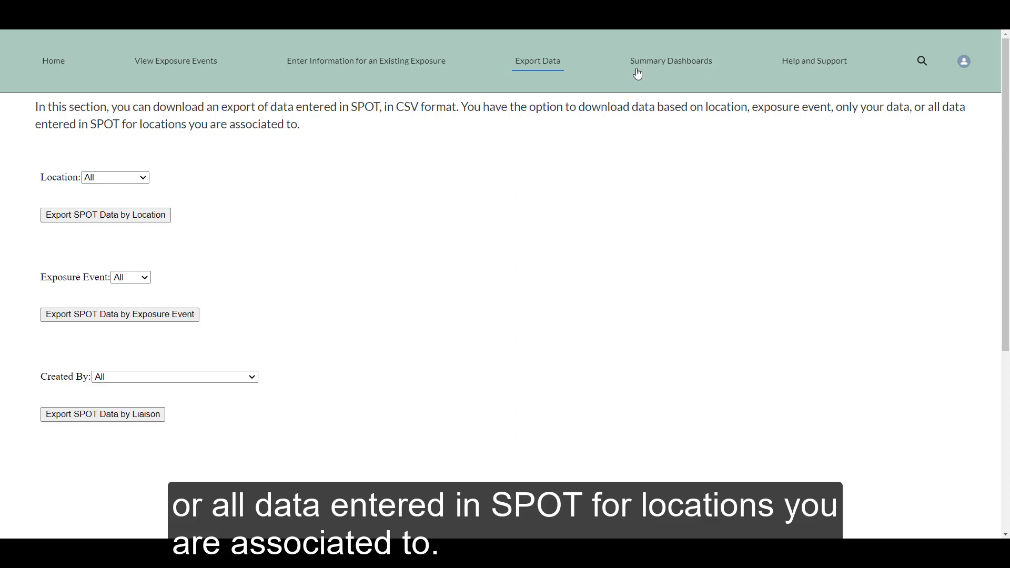
- Open Summary Dashboards and scroll through the exposure event, liaison and school charts
left_click(637, 72)
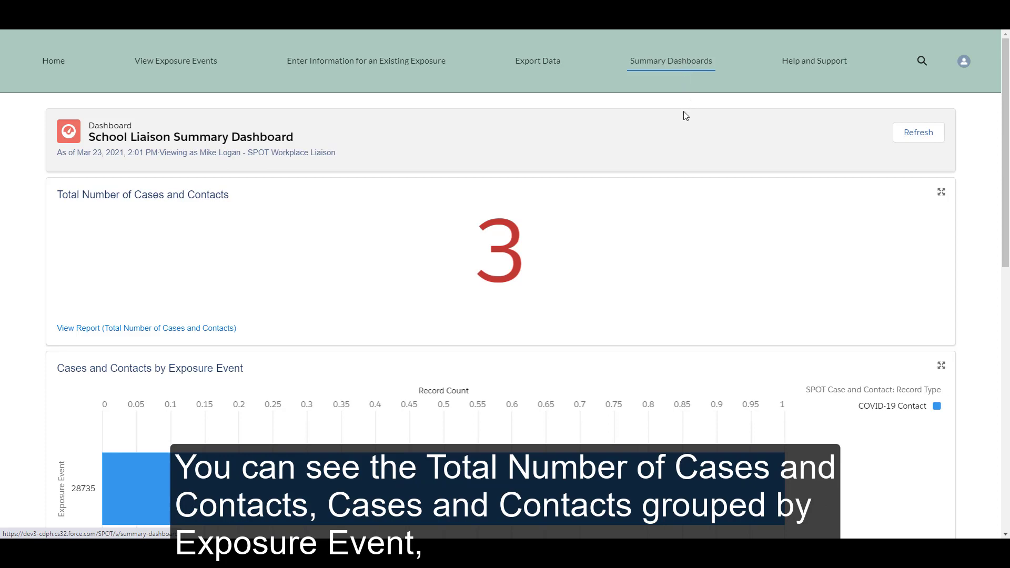
scroll(686, 115, "down", 1)
scroll(686, 116, "down", 5)
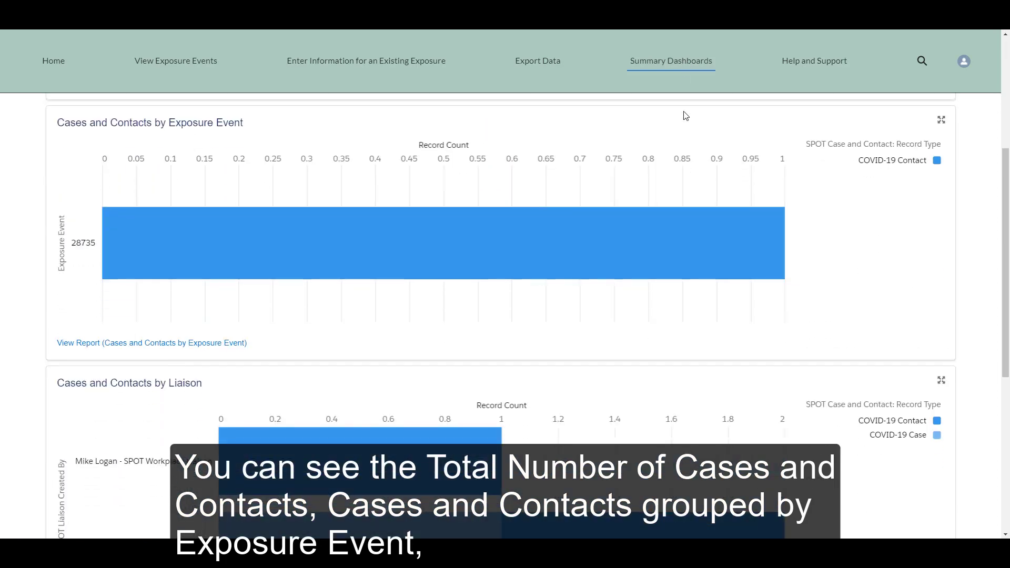
scroll(685, 115, "down", 4)
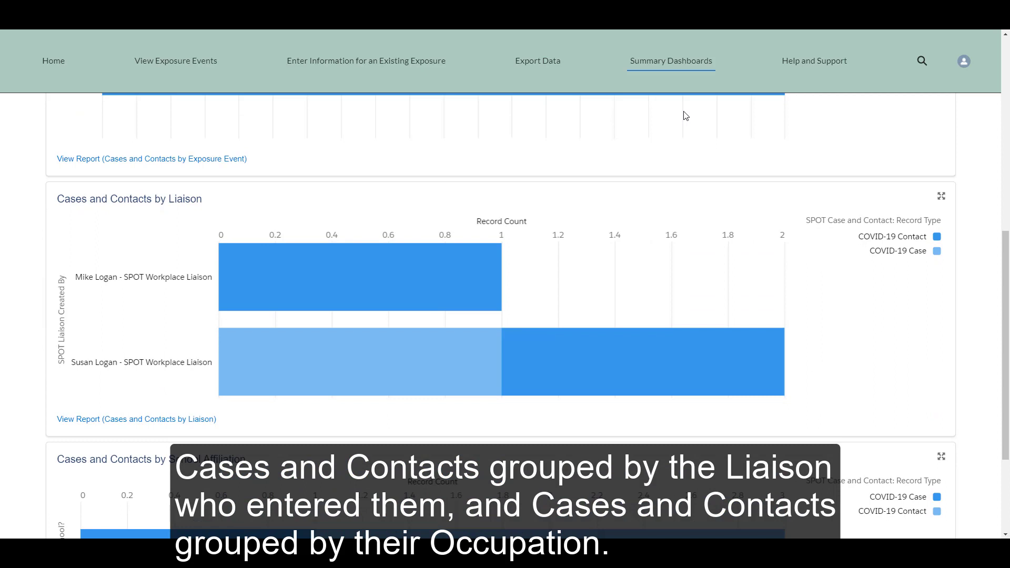
scroll(686, 116, "down", 3)
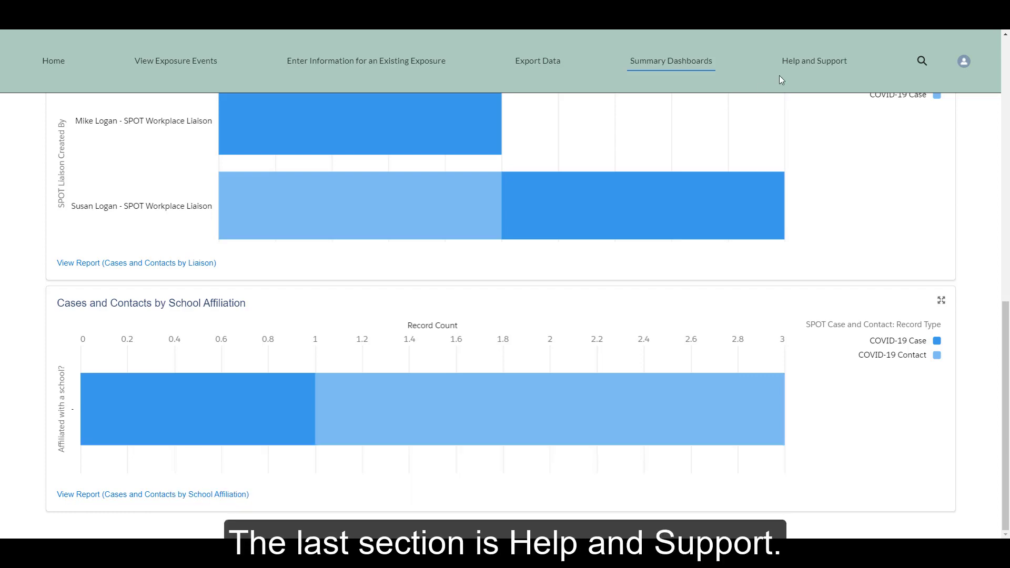
- Open Help and Support and scroll through the frequently asked questions
left_click(799, 69)
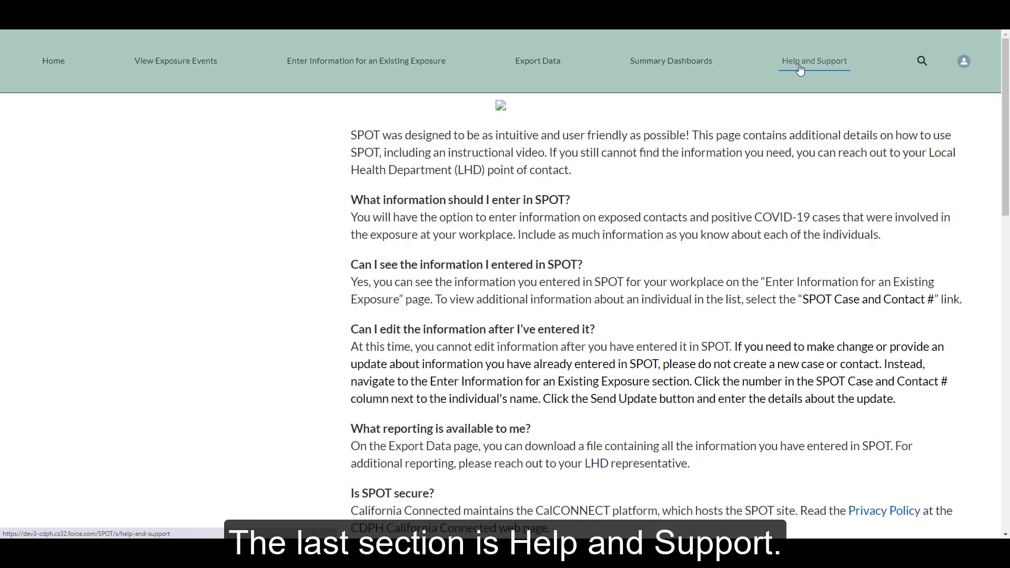
scroll(761, 172, "down", 3)
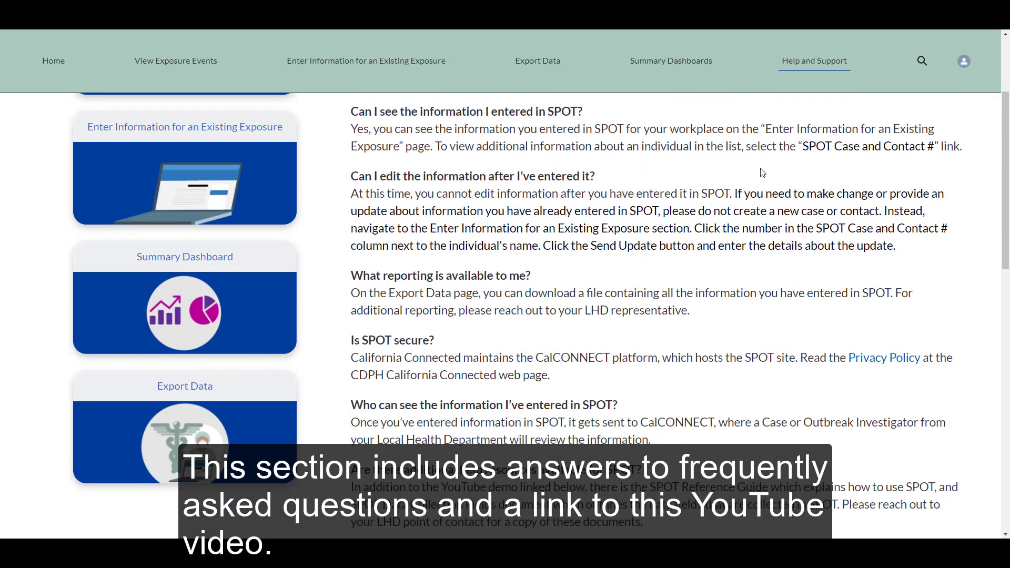
scroll(761, 172, "down", 4)
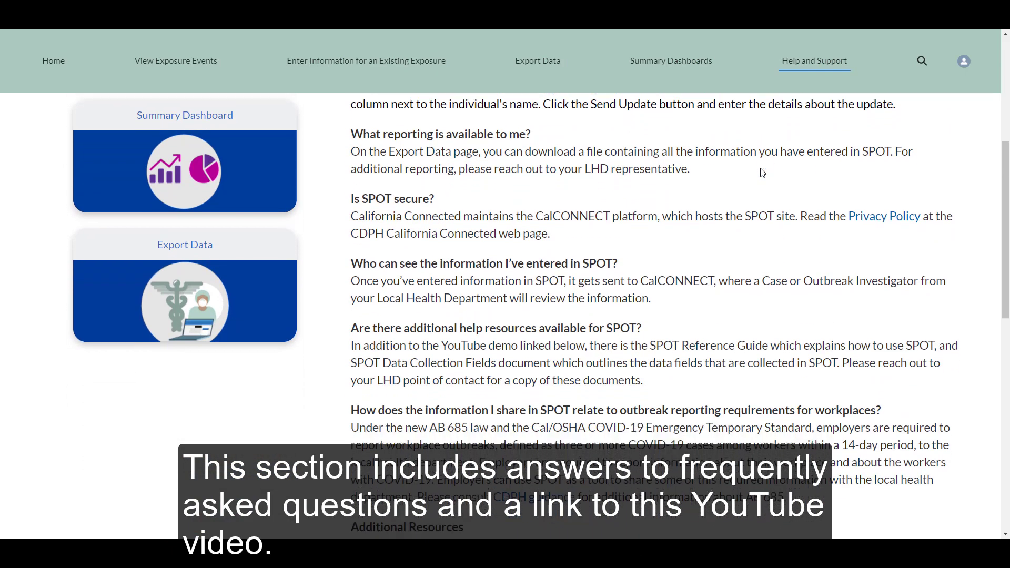